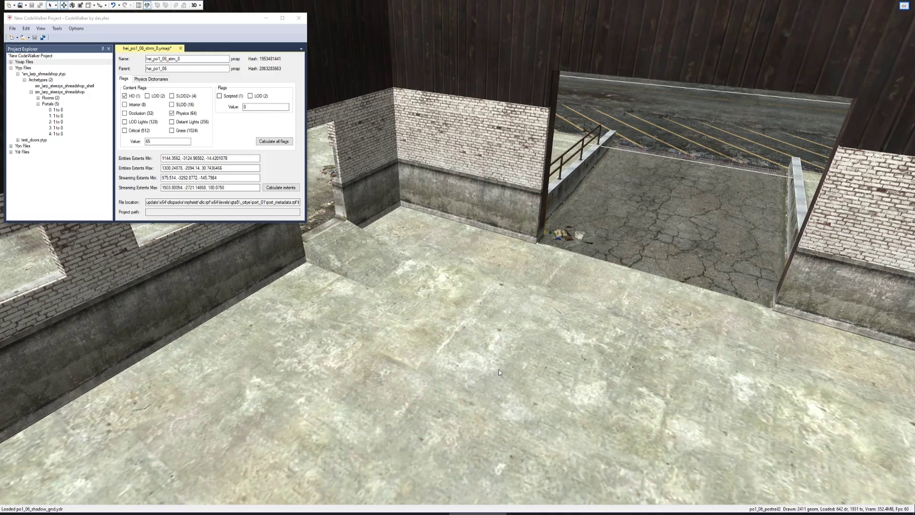
# Open the first portal (0: 1 to 0) and copy the coordinates of its first corner.
pyautogui.moveTo(498, 370); pyautogui.dragTo(476, 348)
pyautogui.press('w')
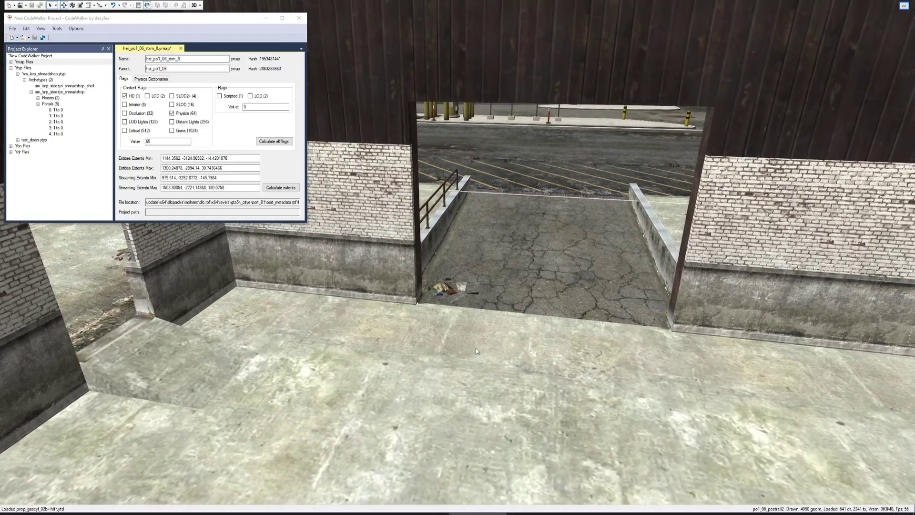
pyautogui.press('w')
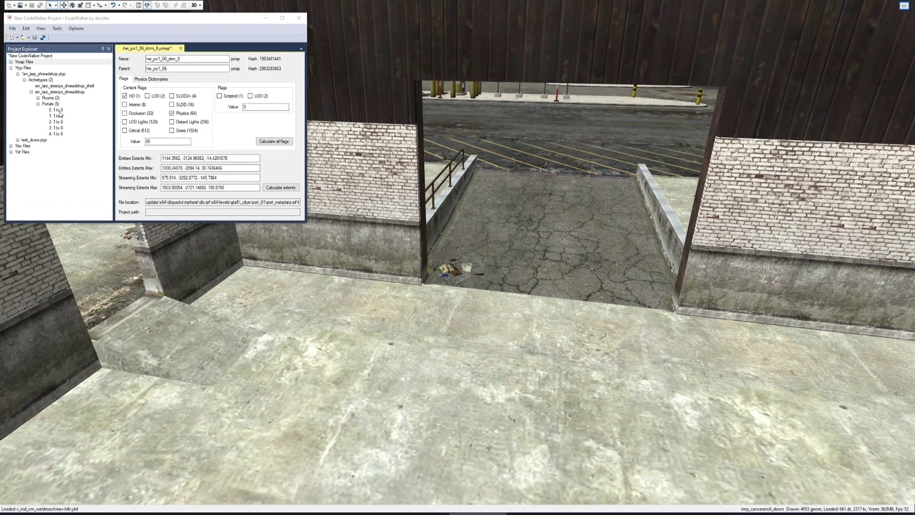
pyautogui.click(60, 110)
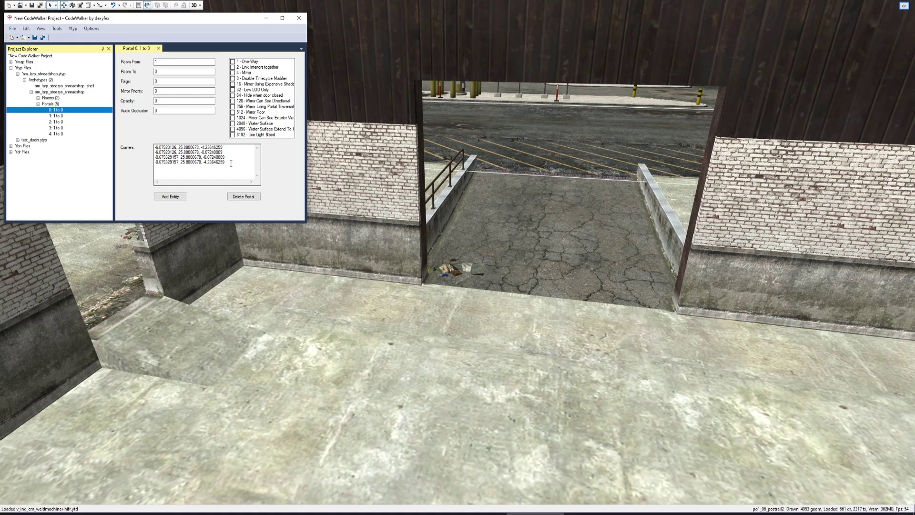
pyautogui.moveTo(229, 161); pyautogui.dragTo(152, 142)
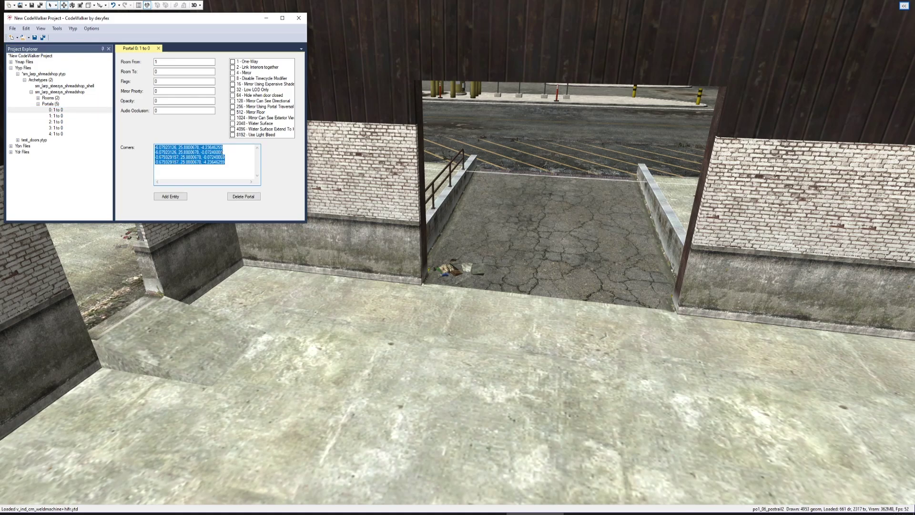
pyautogui.click(228, 146)
pyautogui.moveTo(227, 148); pyautogui.dragTo(143, 149)
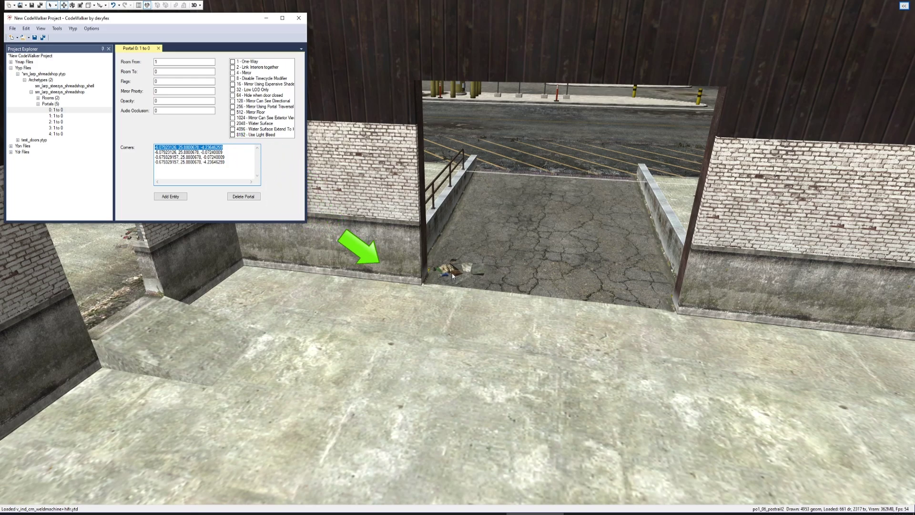
pyautogui.moveTo(226, 152); pyautogui.dragTo(137, 156)
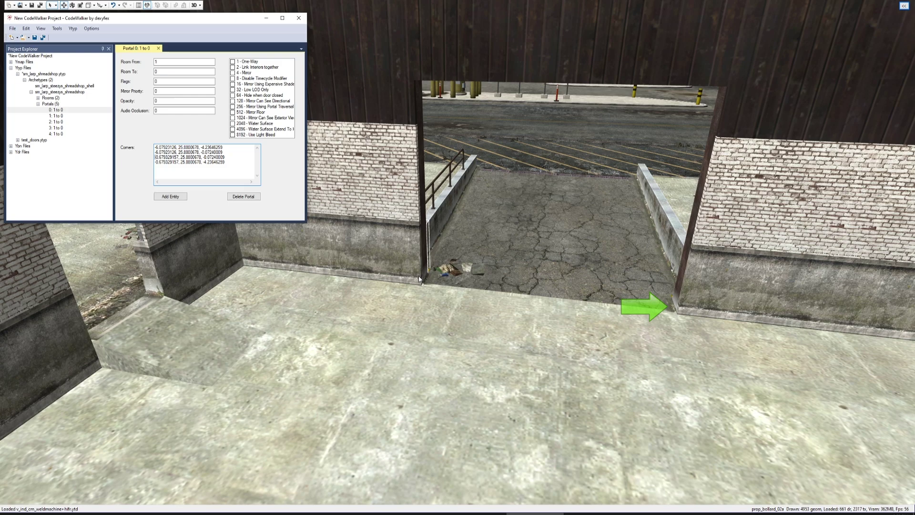
pyautogui.moveTo(227, 147); pyautogui.dragTo(144, 143)
pyautogui.hotkey('ctrl', 'c')
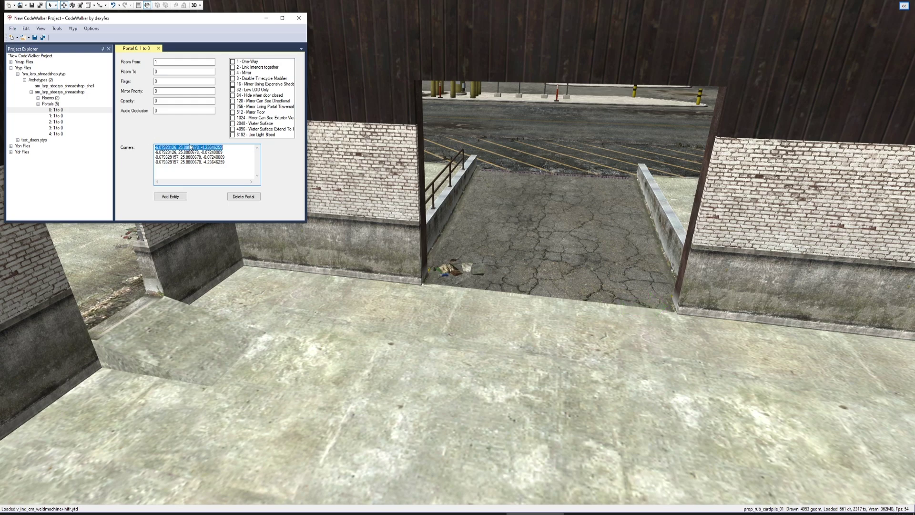
# Add an entity to the first portal and set its position to -6.07923126, 25.8800678, -4.23646259.
pyautogui.click(173, 197)
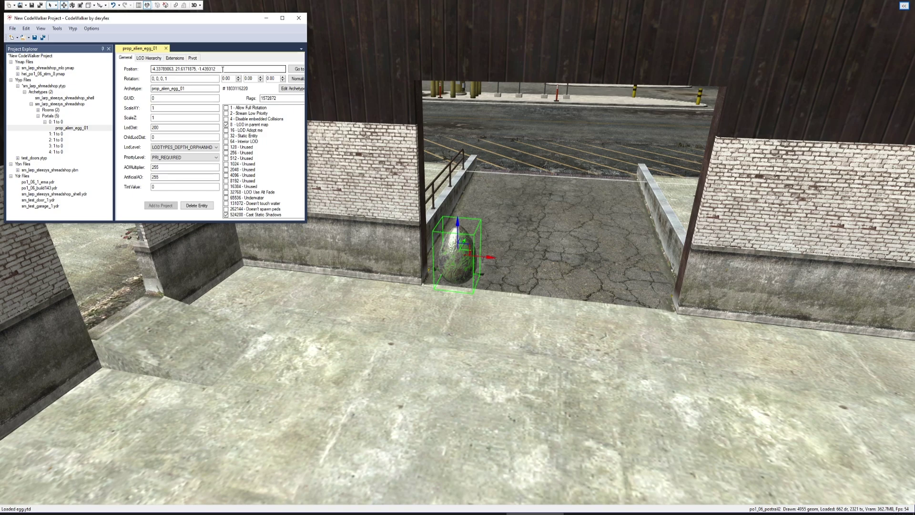
pyautogui.moveTo(222, 69); pyautogui.dragTo(129, 63)
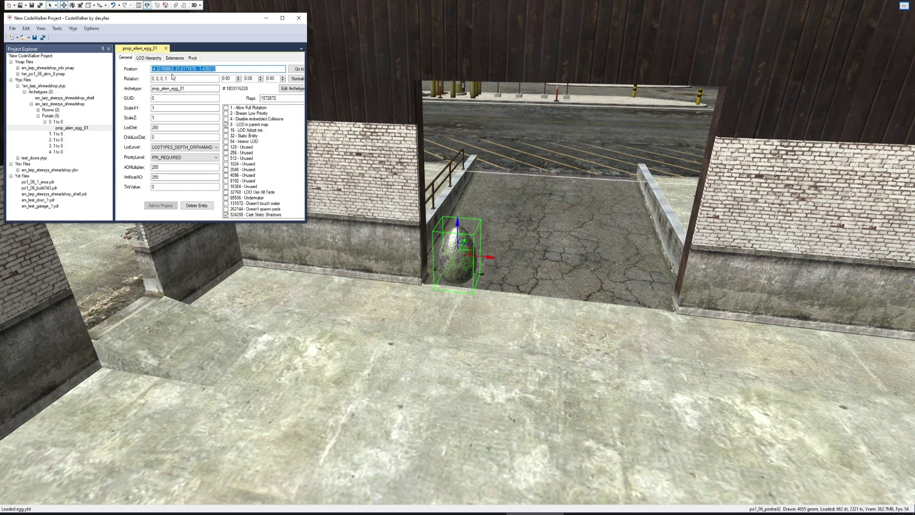
pyautogui.hotkey('ctrl', 'v')
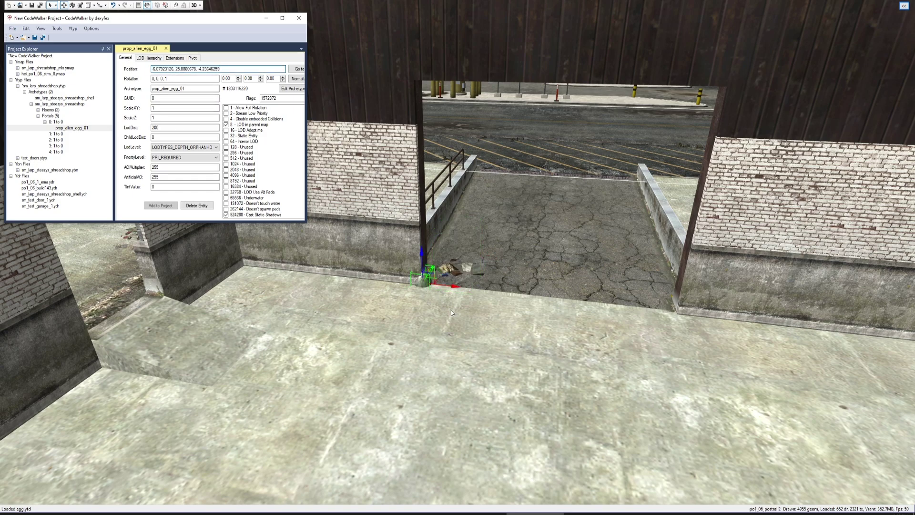
# Replace the new entity's archetype prop_alien_egg_01 with sm_door_garage_1.
pyautogui.moveTo(451, 309)
pyautogui.mouseDown()
pyautogui.moveTo(450, 301)
pyautogui.moveTo(365, 311)
pyautogui.moveTo(438, 319)
pyautogui.moveTo(443, 309)
pyautogui.mouseUp()
pyautogui.press('w')
pyautogui.press('s')
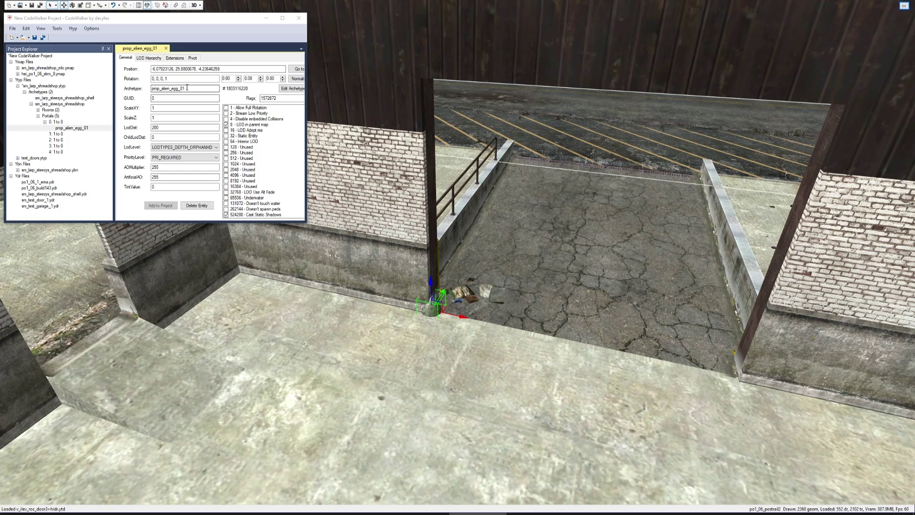
pyautogui.moveTo(189, 89); pyautogui.dragTo(136, 89)
pyautogui.write('sm_door_garage_1')
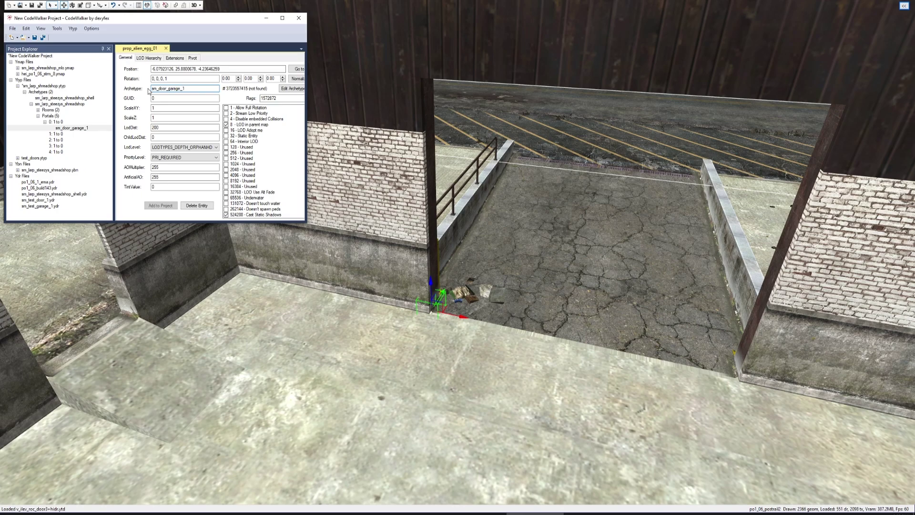
# Look up the door archetypes listed in test_doors.ytyp and correct the entity's archetype to sm_test_garage_1.
pyautogui.click(17, 170)
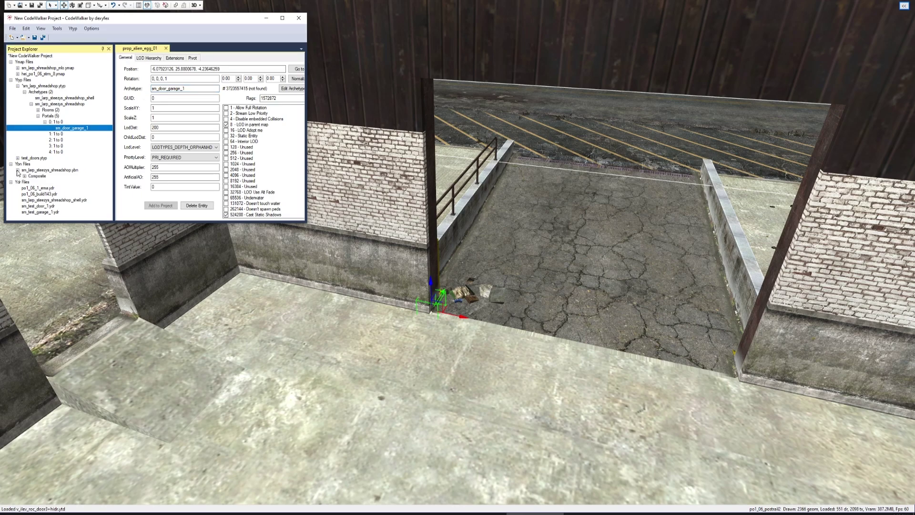
pyautogui.click(18, 158)
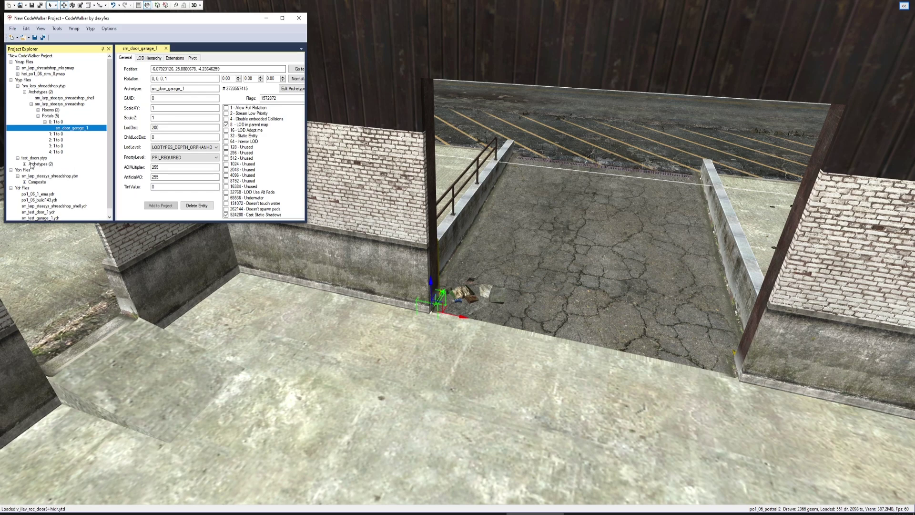
pyautogui.click(24, 165)
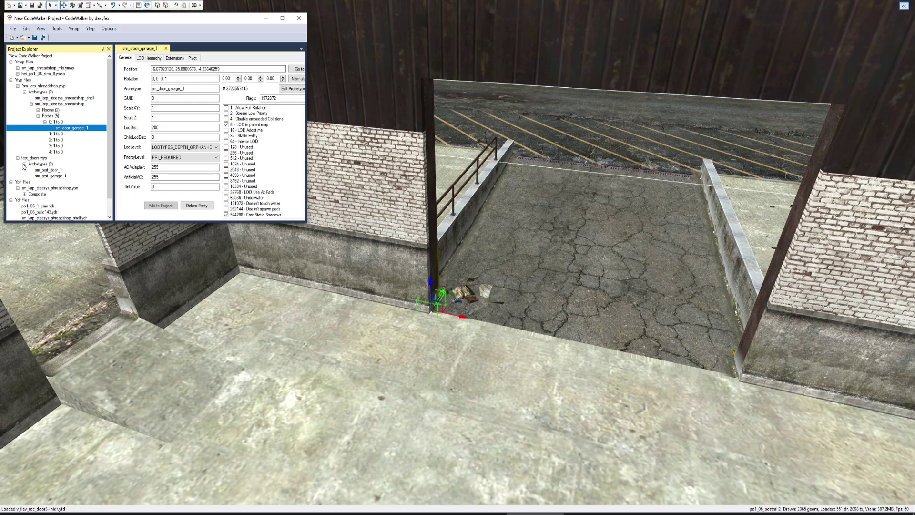
pyautogui.click(167, 89)
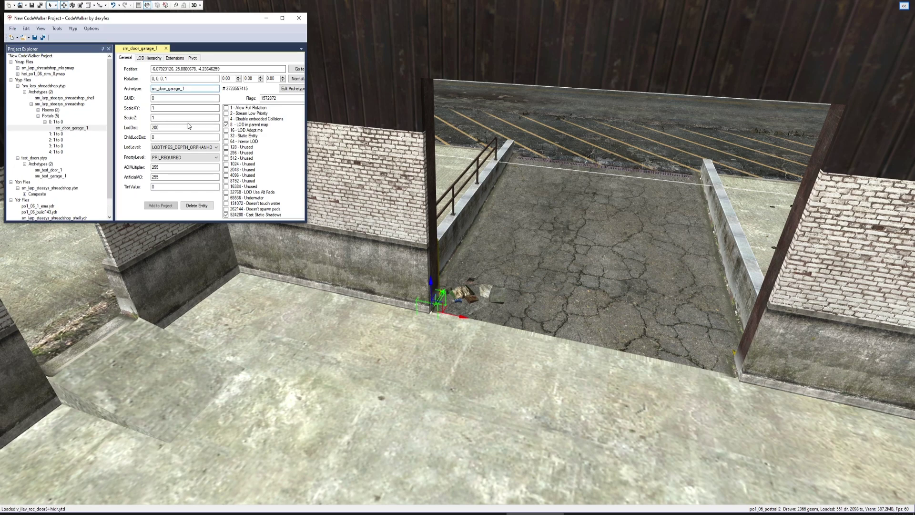
pyautogui.press('BackSpace')
pyautogui.press('BackSpace')
pyautogui.press('BackSpace')
pyautogui.press('BackSpace')
pyautogui.write('test')
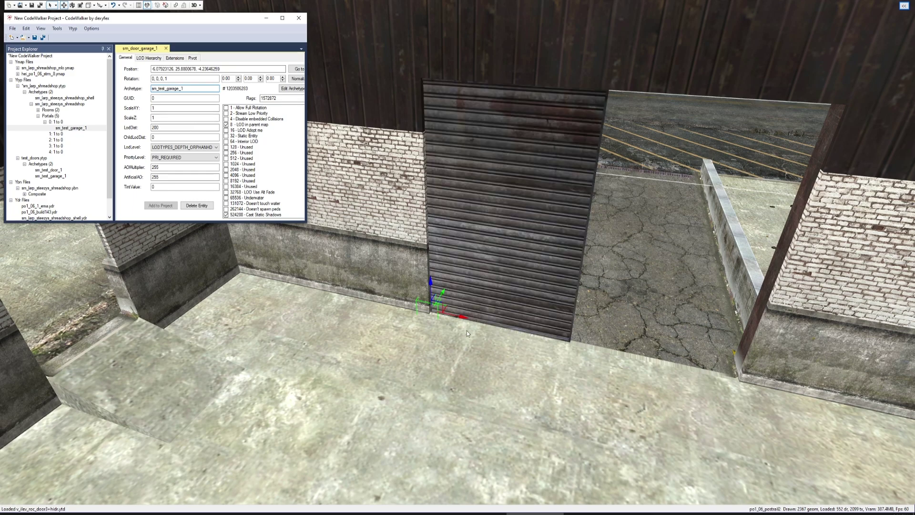
# Slide the garage door along X to about -3.376 so it fills the opening, and rotate it 180° about Z.
pyautogui.moveTo(467, 331); pyautogui.dragTo(606, 360)
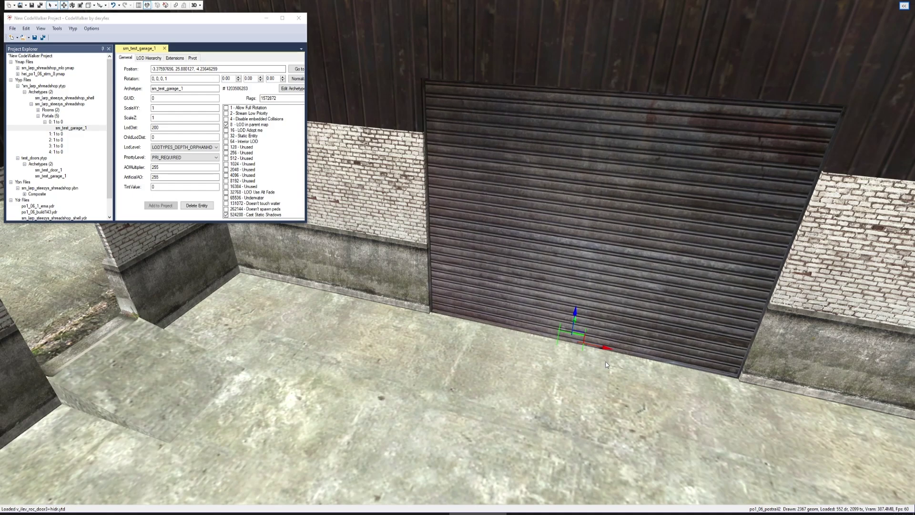
pyautogui.press('e')
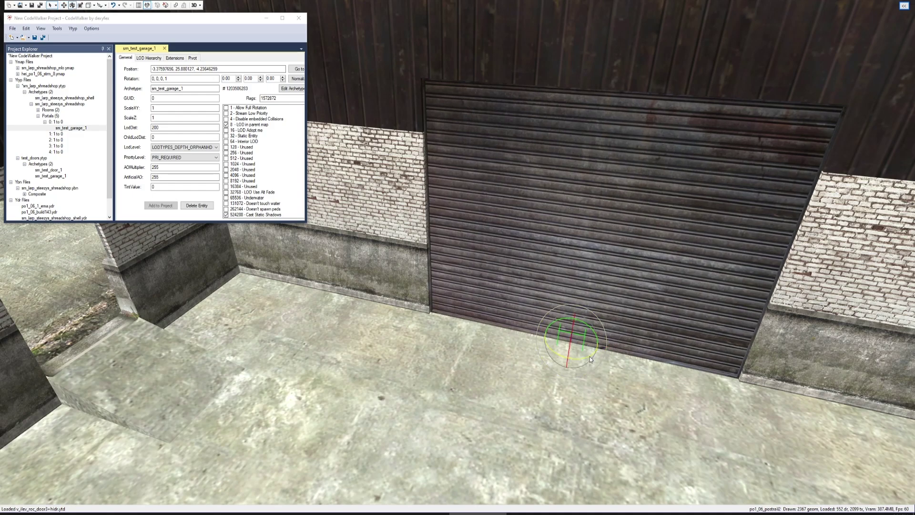
pyautogui.moveTo(590, 356); pyautogui.dragTo(503, 278)
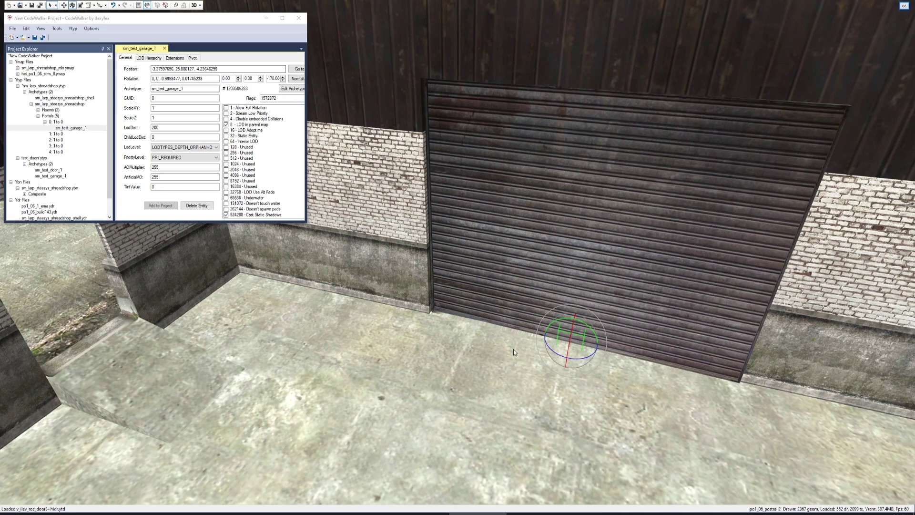
pyautogui.moveTo(555, 355); pyautogui.dragTo(378, 494)
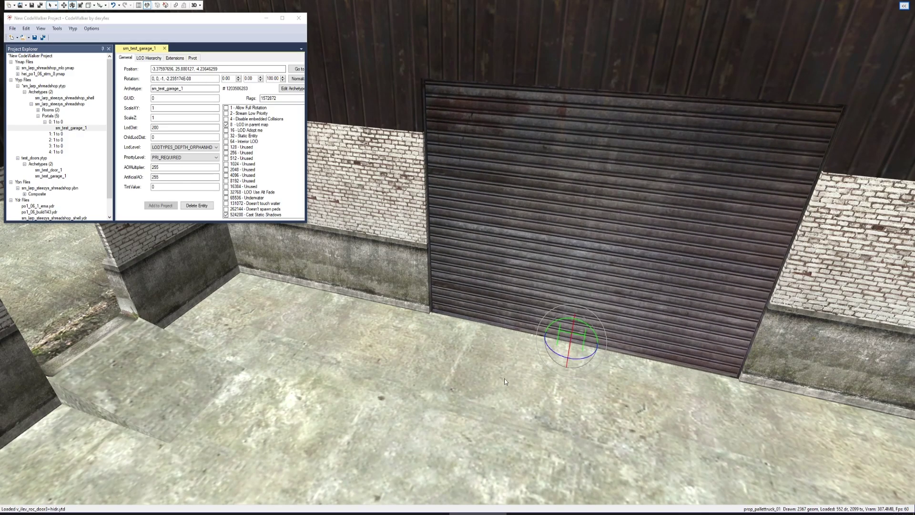
# Fine-tune the garage door's placement in the opening to about -3.377, 25.855, -4.236.
pyautogui.press('1')
pyautogui.moveTo(548, 395); pyautogui.dragTo(428, 149)
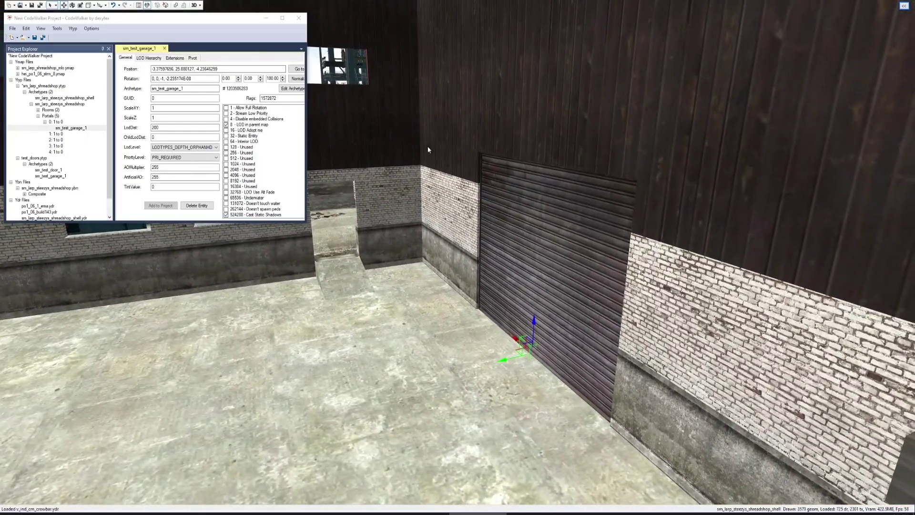
pyautogui.moveTo(454, 370); pyautogui.dragTo(505, 433)
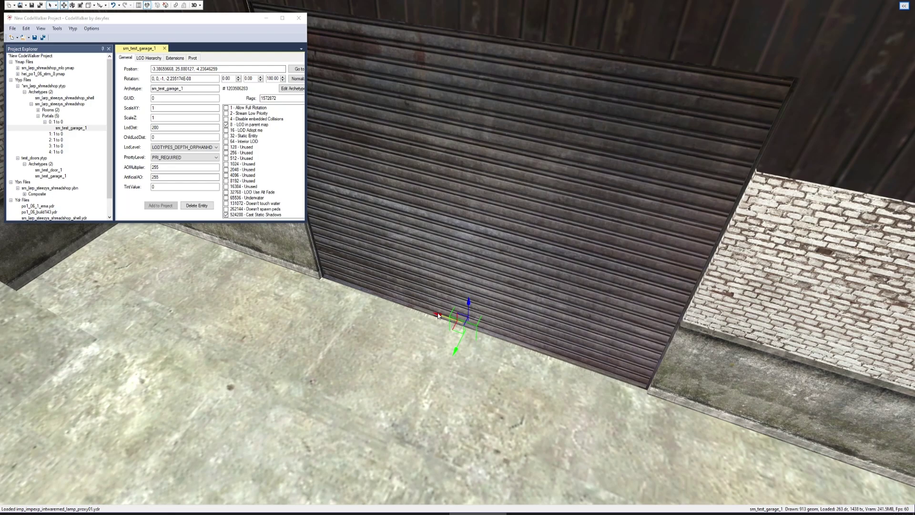
pyautogui.moveTo(438, 315); pyautogui.dragTo(436, 320)
pyautogui.moveTo(456, 351); pyautogui.dragTo(457, 354)
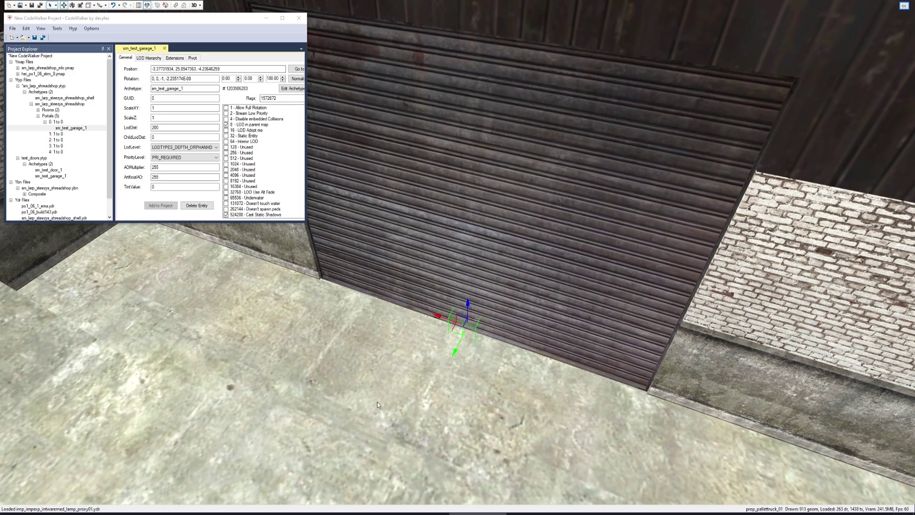
# Open the second portal (1: 1 to 0) at the small doorway and copy its fourth corner's coordinates.
pyautogui.moveTo(378, 402); pyautogui.dragTo(343, 393)
pyautogui.press('a')
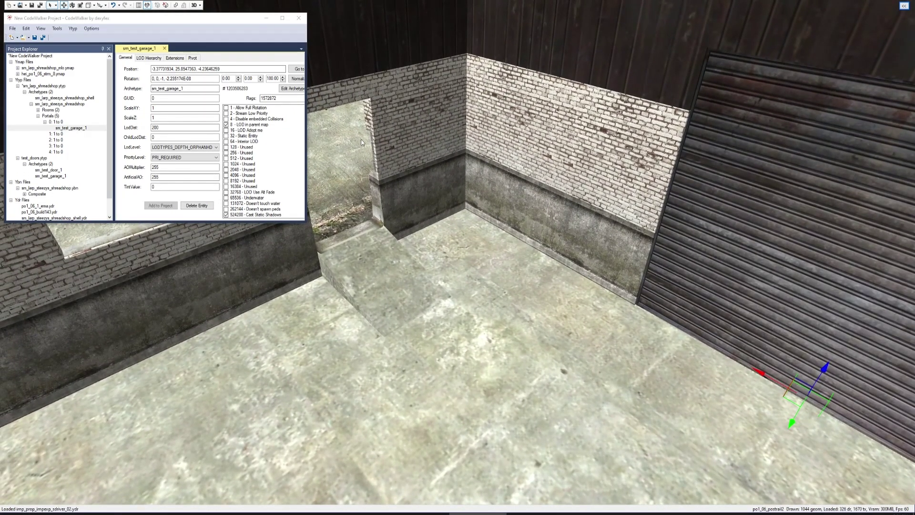
pyautogui.click(56, 134)
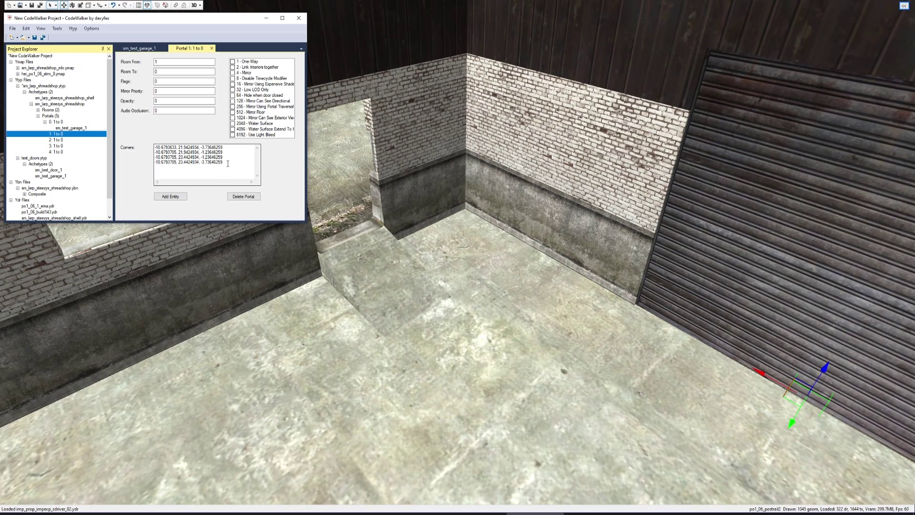
pyautogui.moveTo(225, 162); pyautogui.dragTo(148, 160)
pyautogui.hotkey('ctrl', 'c')
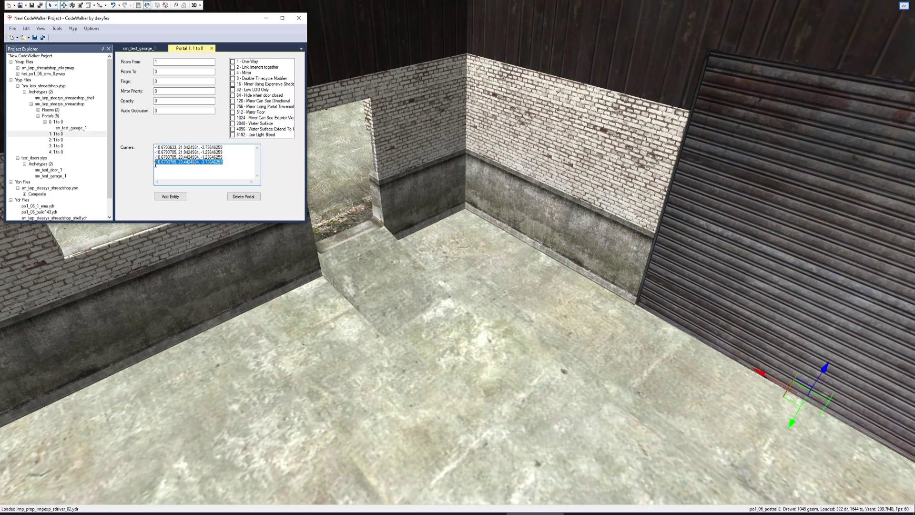
# Add an entity to the second portal and set its position to -10.6793785, 23.4424934, -3.73646259.
pyautogui.click(170, 197)
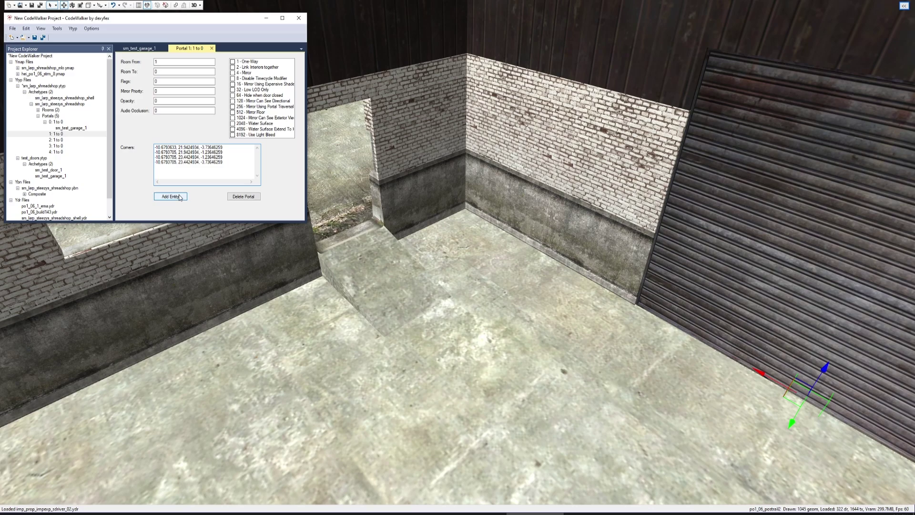
pyautogui.moveTo(230, 71); pyautogui.dragTo(123, 76)
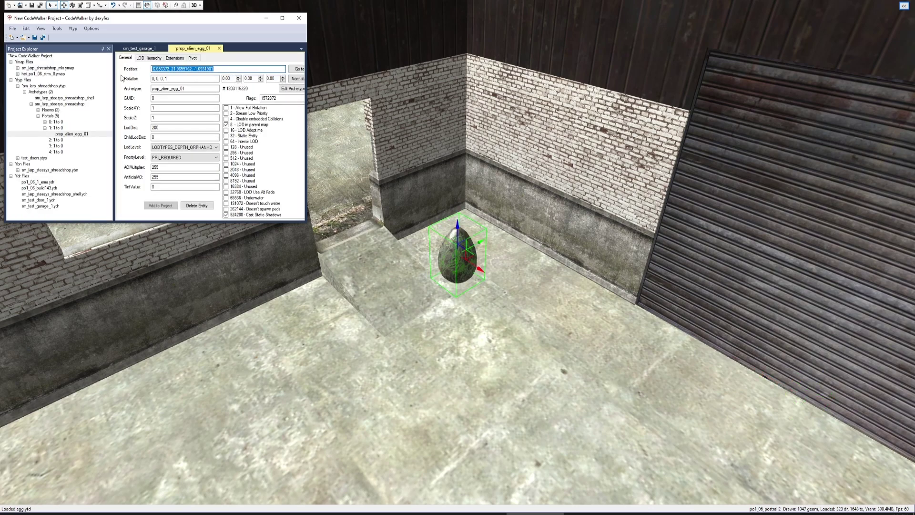
pyautogui.hotkey('ctrl', 'v')
pyautogui.click(40, 92)
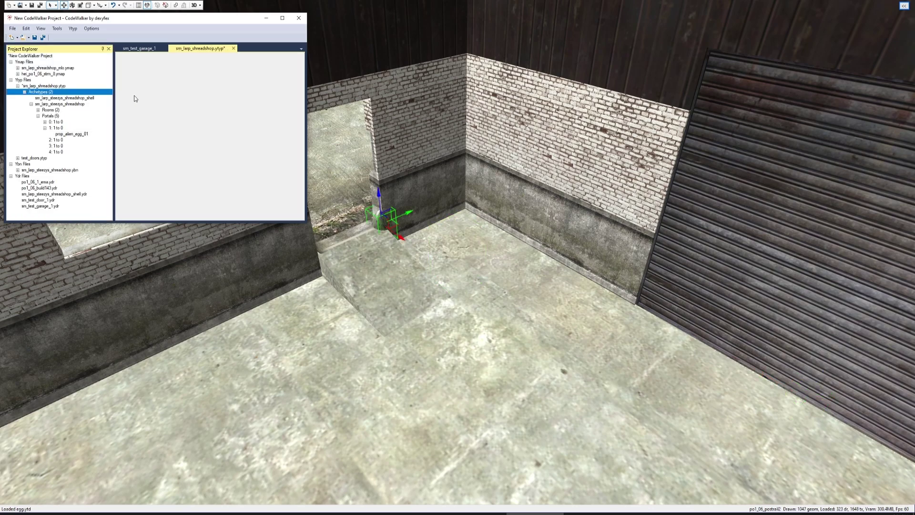
# Set the archetype of the second portal's new entity to sm_test_door_1.
pyautogui.click(70, 135)
pyautogui.moveTo(187, 90); pyautogui.dragTo(160, 89)
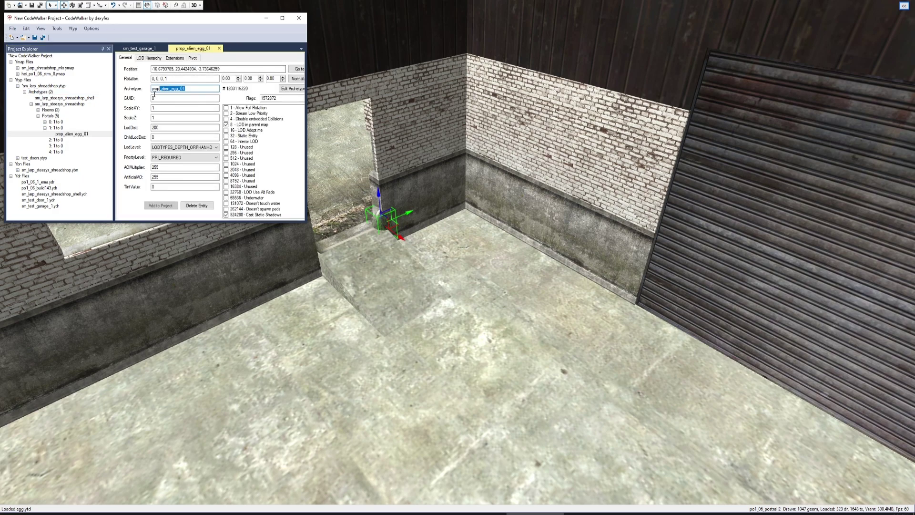
pyautogui.write('sm_test_door')
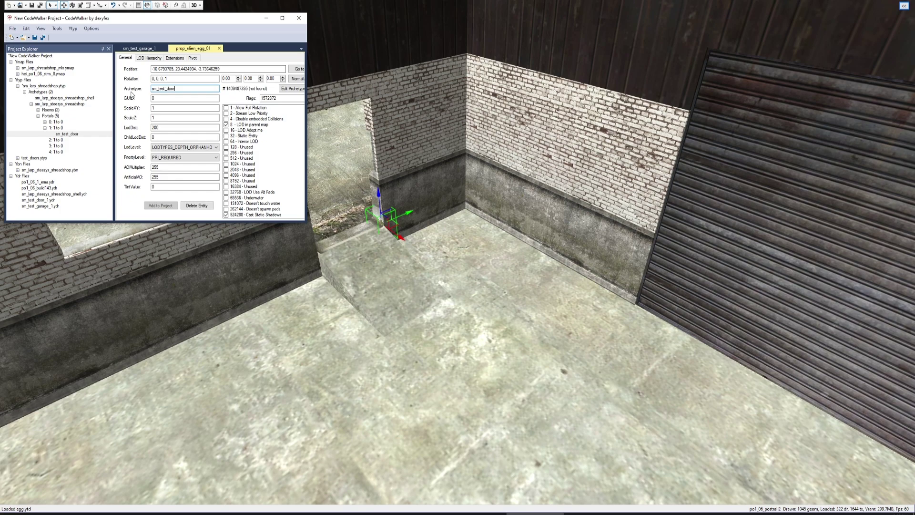
pyautogui.write('_1')
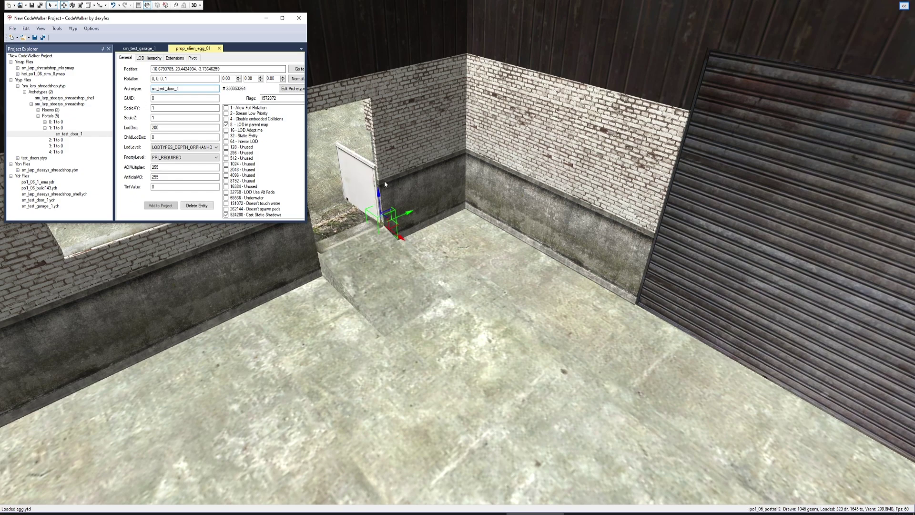
# Rotate the door -90° about Z and raise it to about Z -2.482 so it fits the doorway.
pyautogui.moveTo(385, 197); pyautogui.dragTo(433, 326)
pyautogui.press('e')
pyautogui.press('w')
pyautogui.press('w')
pyautogui.press('s')
pyautogui.moveTo(506, 253); pyautogui.dragTo(508, 239)
pyautogui.moveTo(414, 278); pyautogui.dragTo(398, 312)
pyautogui.scroll(-5, 398, 305)
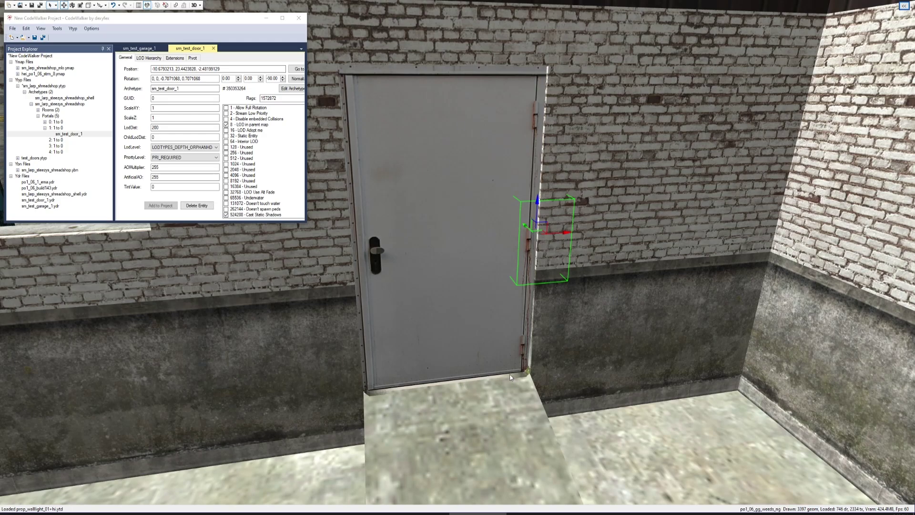
pyautogui.scroll(3, 464, 264)
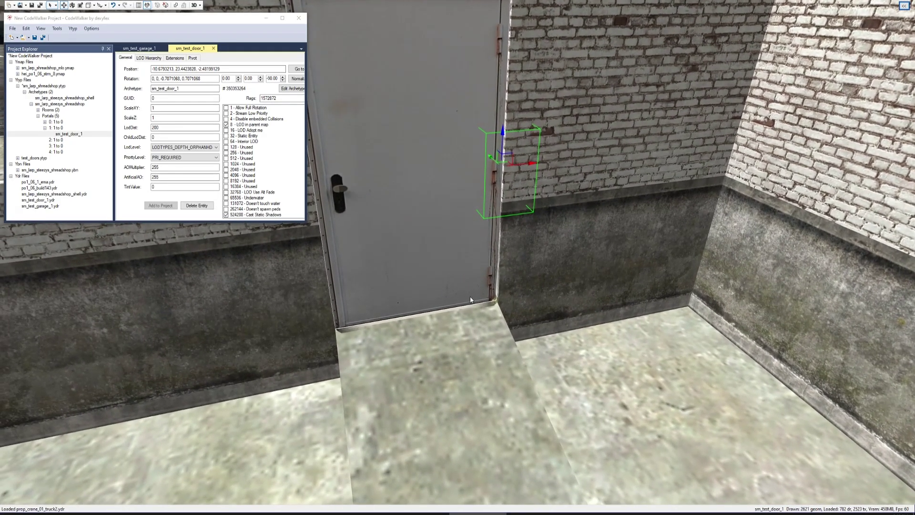
# Lower the sm_test_door_1 entity slightly along Z to about -2.485 so it sits flush within the doorway frame.
pyautogui.scroll(4, 428, 360)
pyautogui.moveTo(429, 364); pyautogui.dragTo(408, 333)
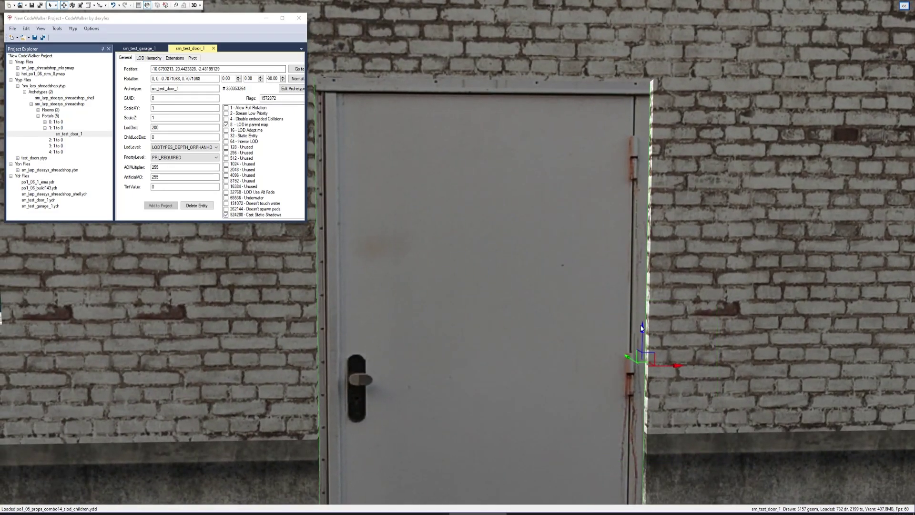
pyautogui.moveTo(645, 334); pyautogui.dragTo(646, 334)
pyautogui.press('s')
pyautogui.moveTo(406, 363); pyautogui.dragTo(444, 401)
pyautogui.press('s')
pyautogui.press('d')
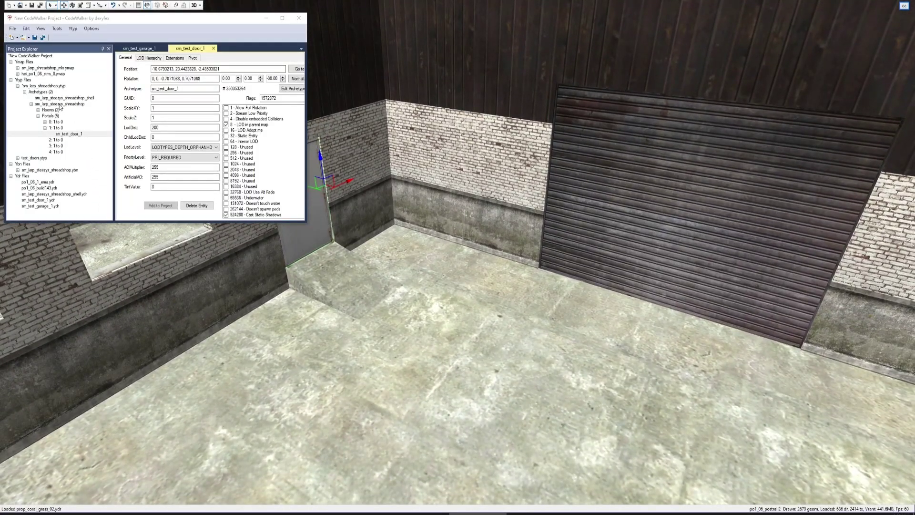
# Save the shreadshop ytyp as sm_larp_shreadshop.ytyp in the larp_shreadshop stream folder, replacing the existing file.
pyautogui.click(48, 85)
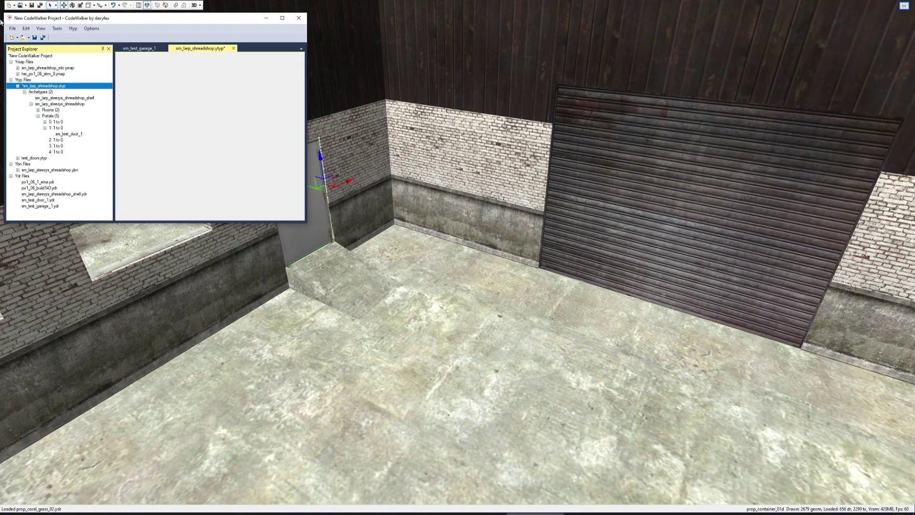
pyautogui.click(13, 28)
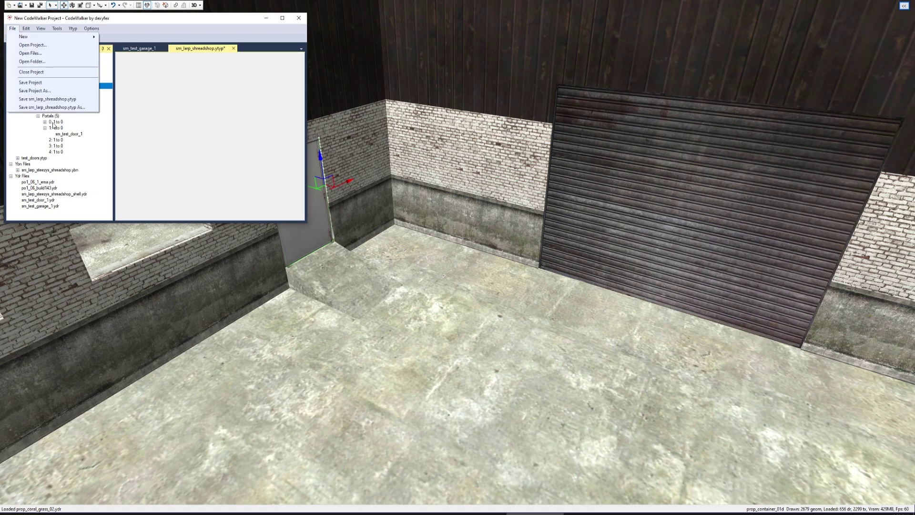
pyautogui.click(51, 108)
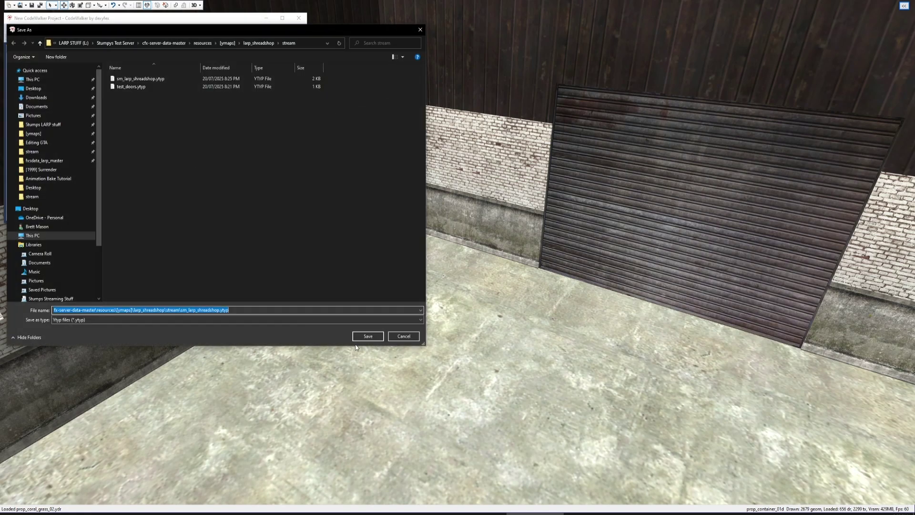
pyautogui.click(364, 337)
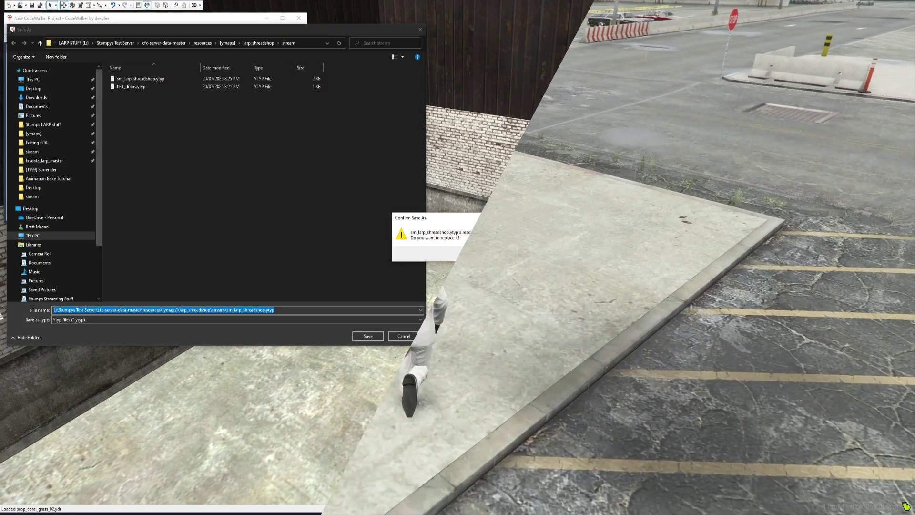
pyautogui.click(459, 281)
pyautogui.press('w')
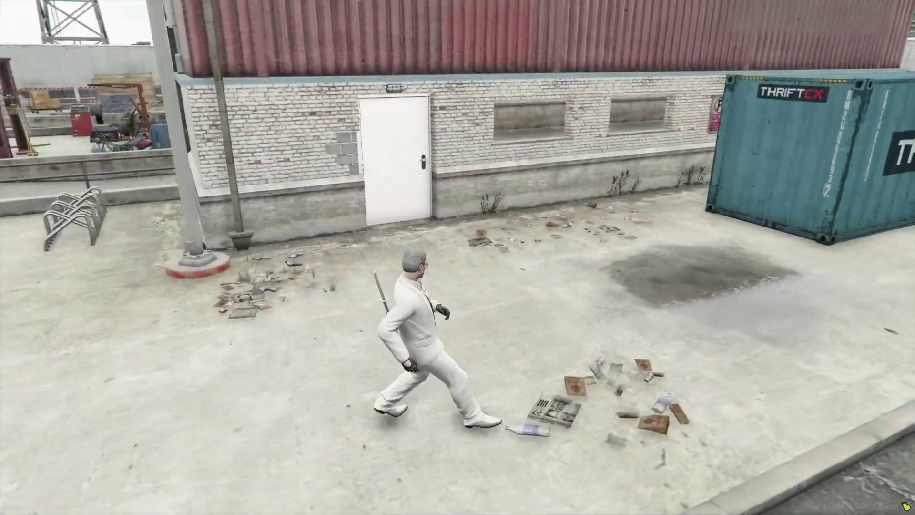
pyautogui.press('w')
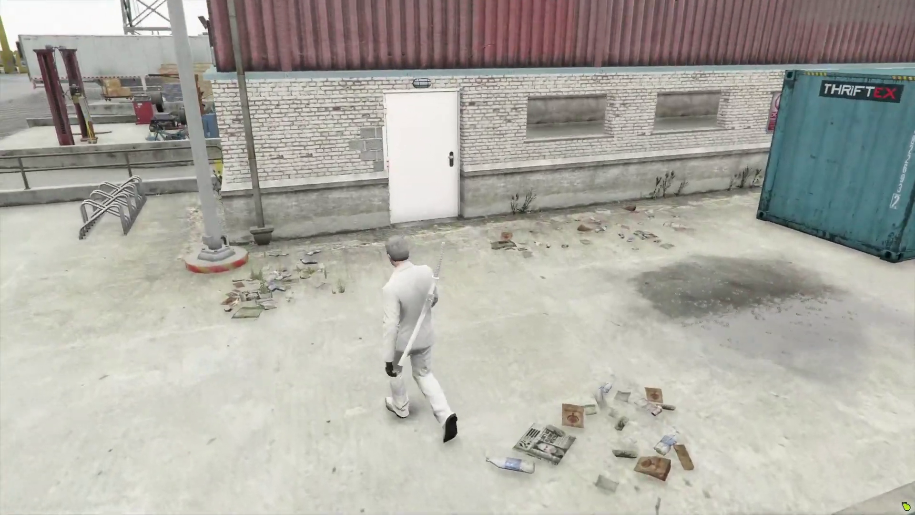
pyautogui.press('w')
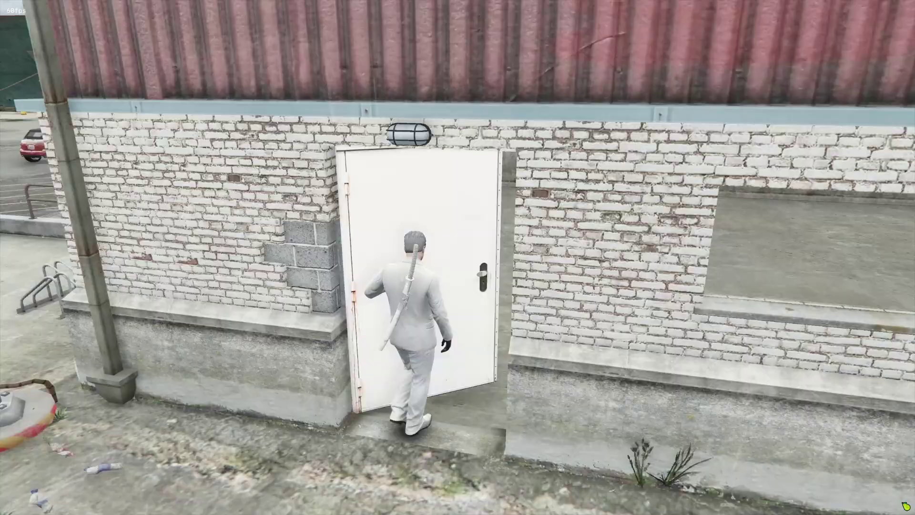
pyautogui.press('w')
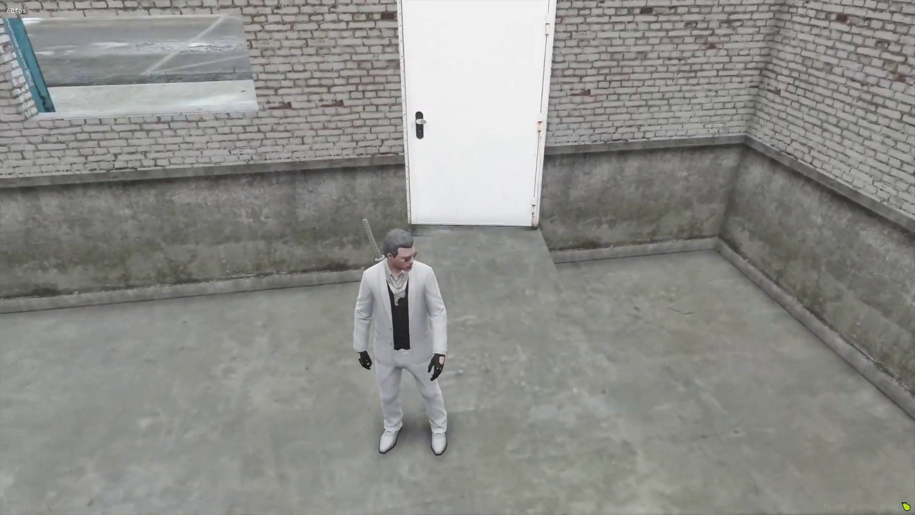
pyautogui.press('w')
pyautogui.press('e')
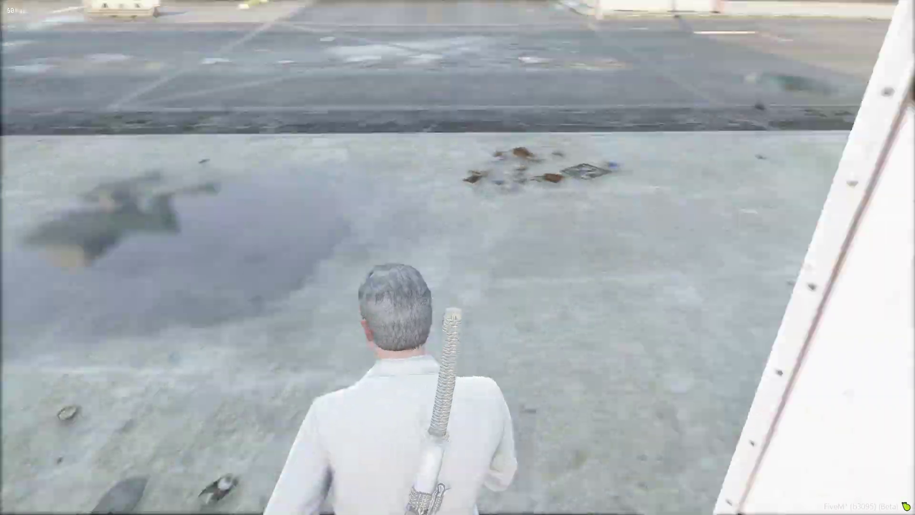
pyautogui.press('w')
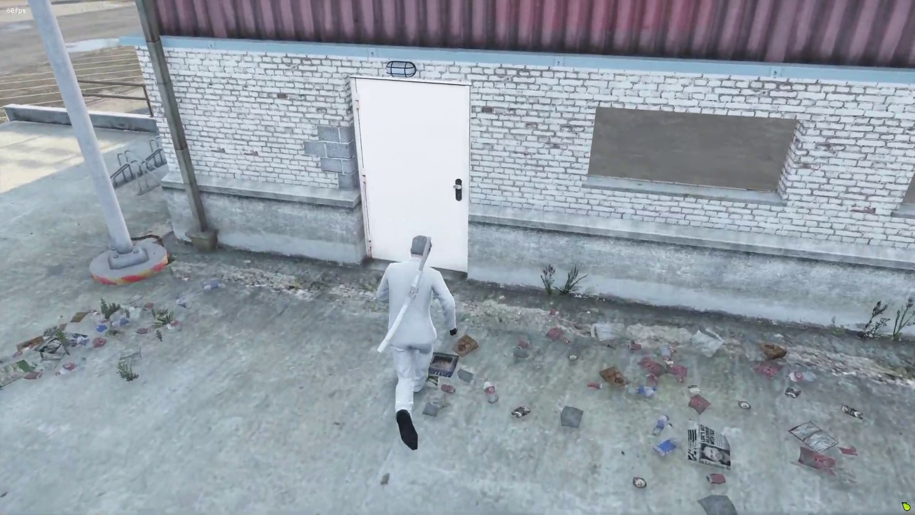
pyautogui.press('e')
pyautogui.press('w')
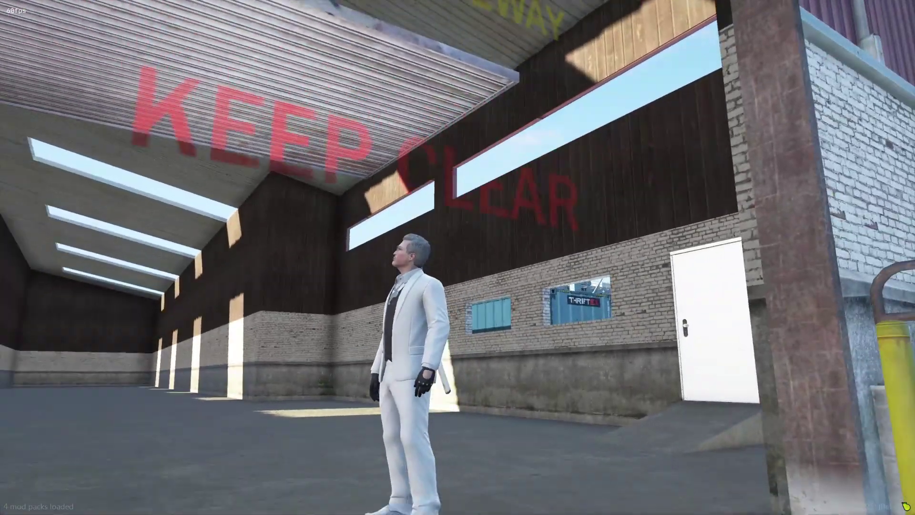
pyautogui.press('w')
pyautogui.press('space')
pyautogui.press('a')
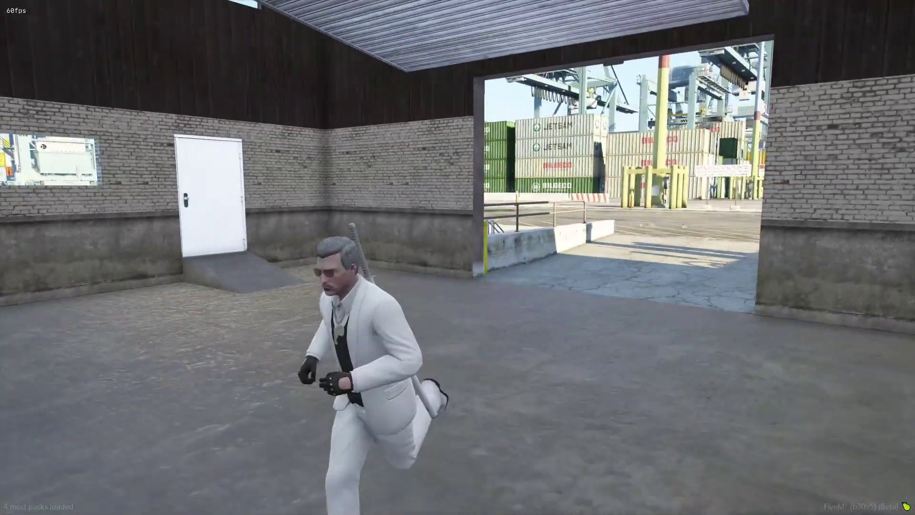
pyautogui.press('w')
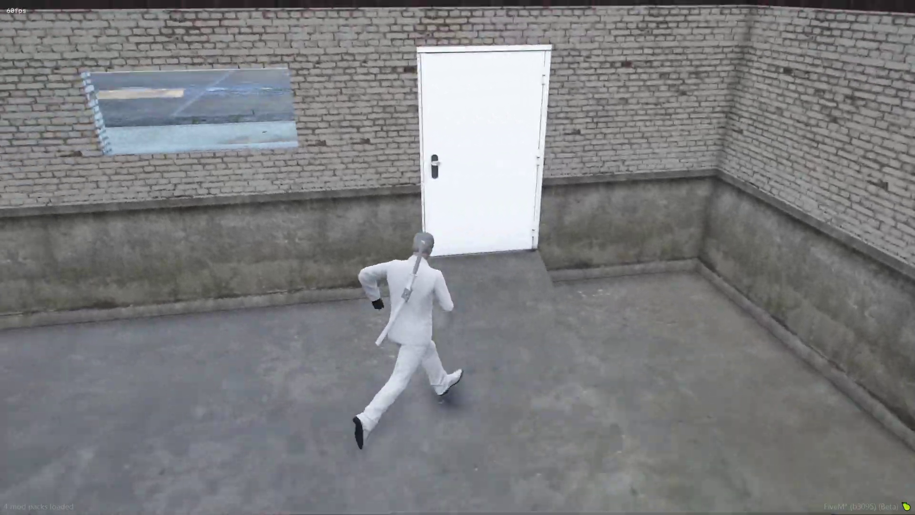
pyautogui.press('w')
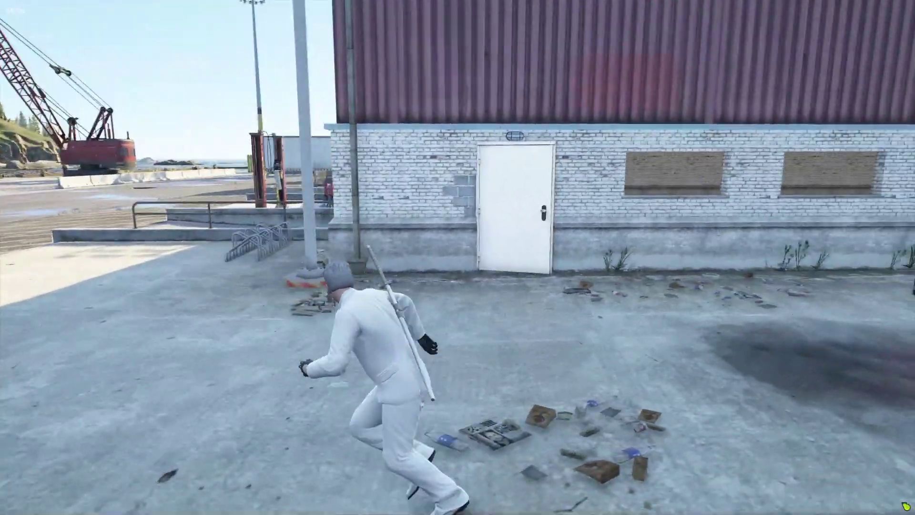